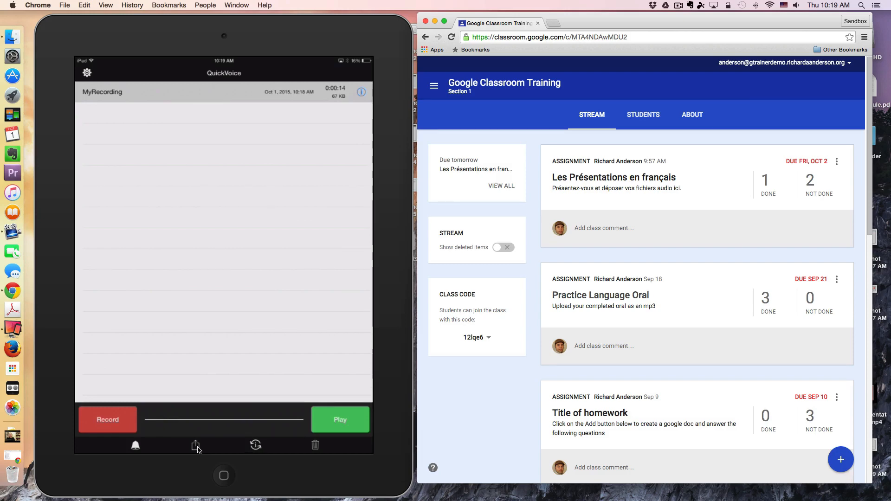
- Bring up the share sheet for MyRecording.m4a with Classroom as a destination
click(197, 449)
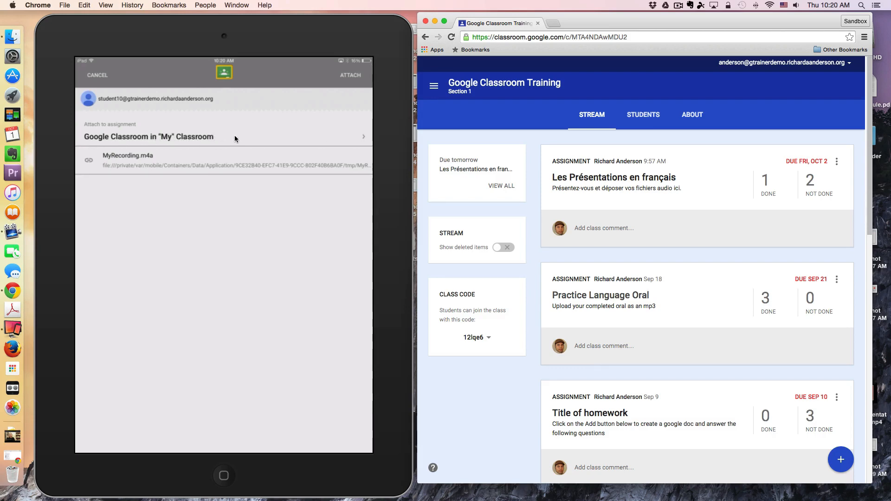
- Choose the Les Présentations en français assignment as the target for MyRecording.m4a
click(363, 136)
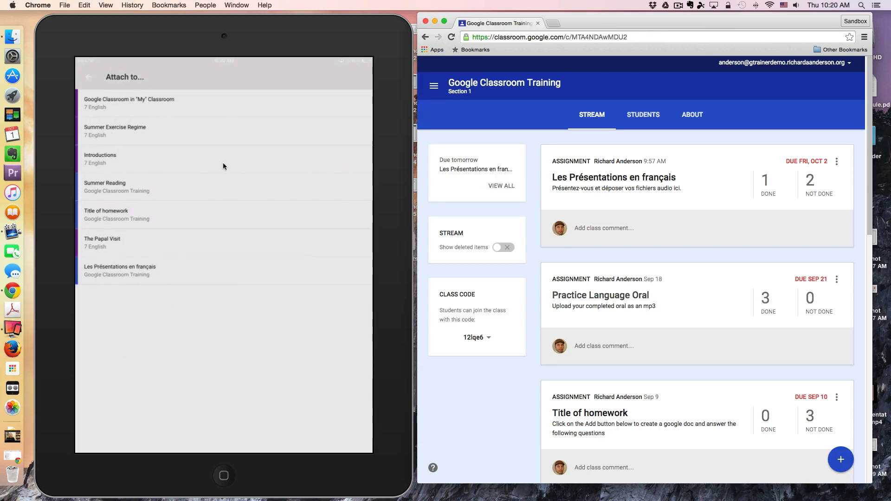
click(128, 271)
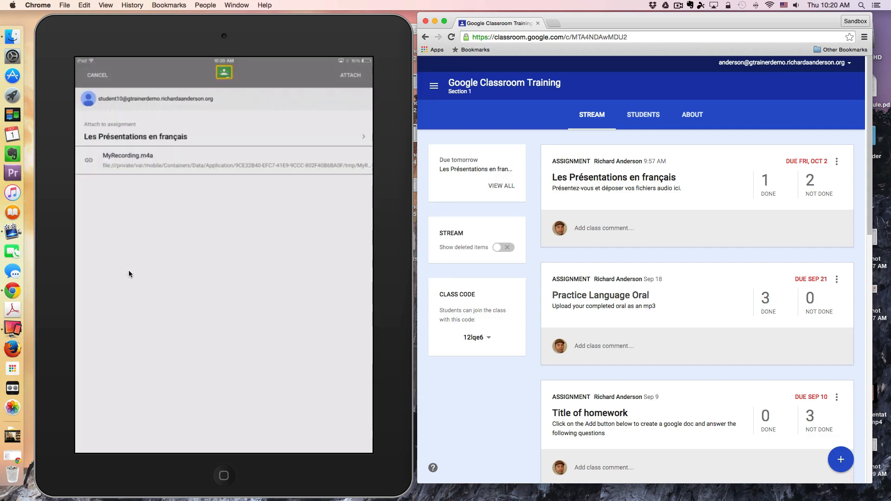
- Attach MyRecording.m4a to the assignment and let the upload complete
click(350, 75)
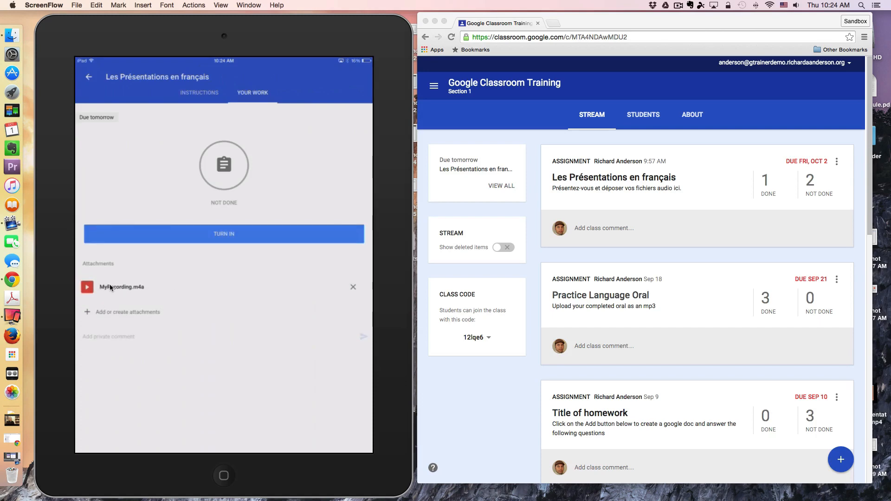
- Turn in the French presentations work with its one attached recording
click(226, 237)
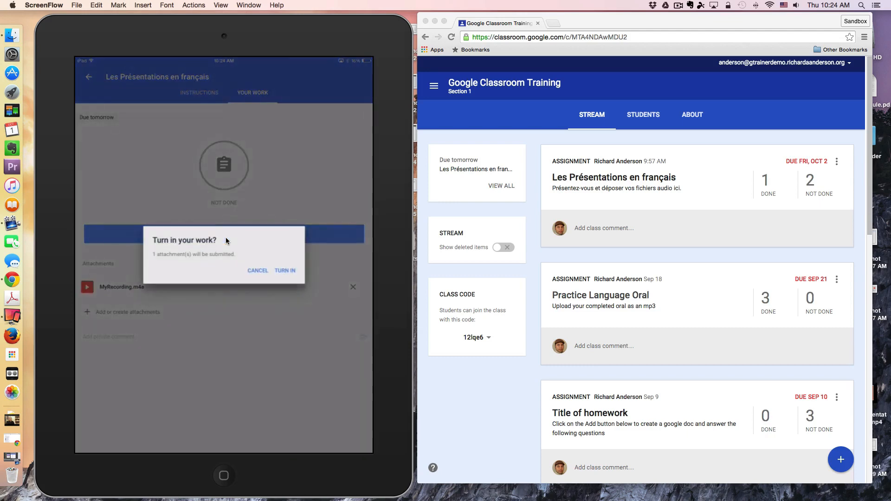